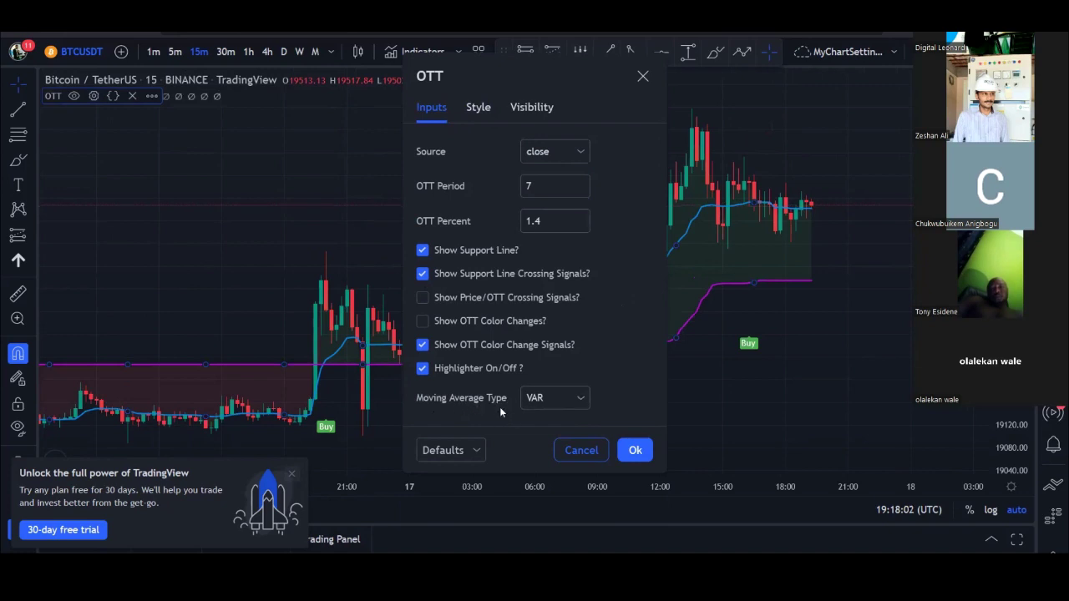
Switch the OTT moving average type from VAR to WMA, keeping period 7.
click(567, 400)
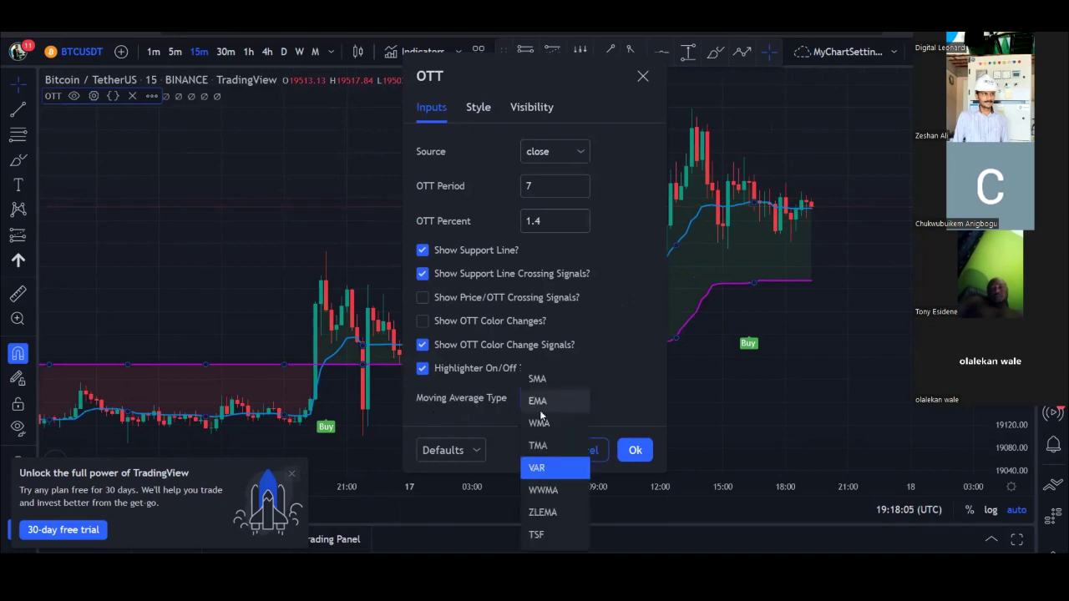
click(569, 403)
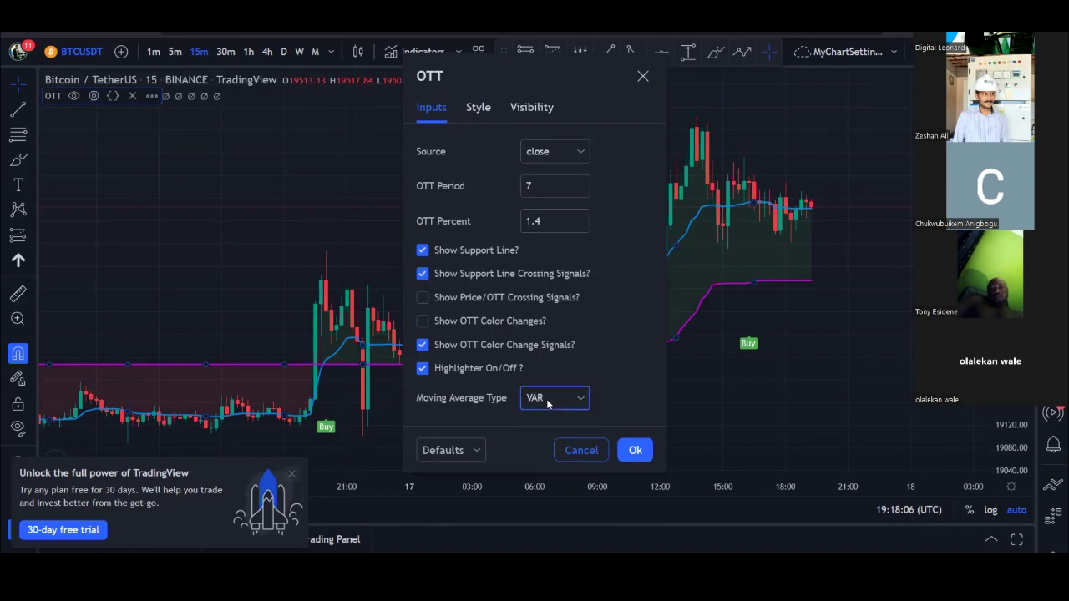
click(548, 404)
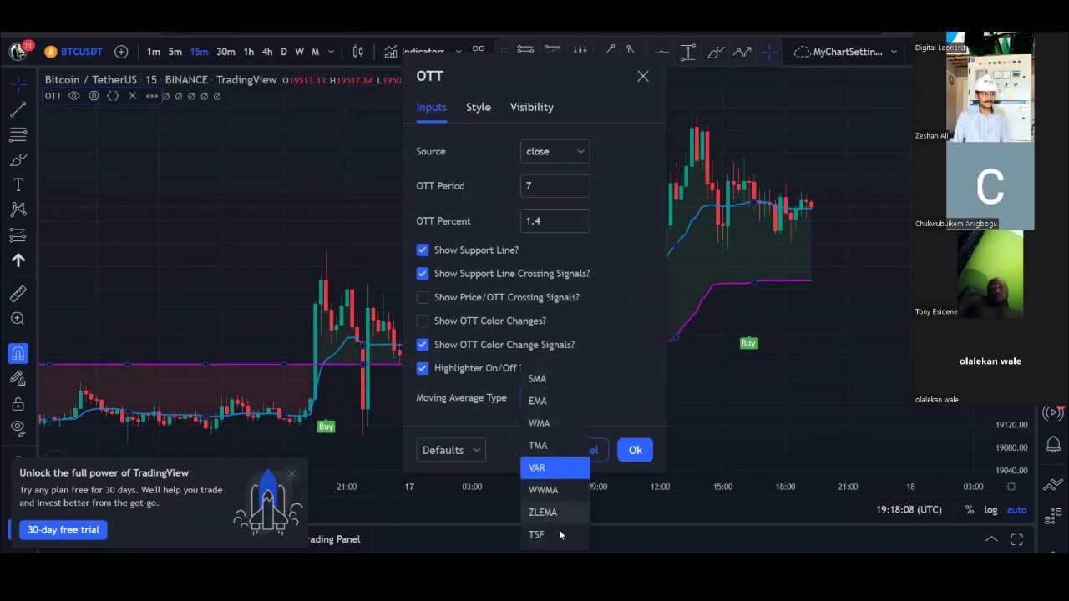
click(541, 425)
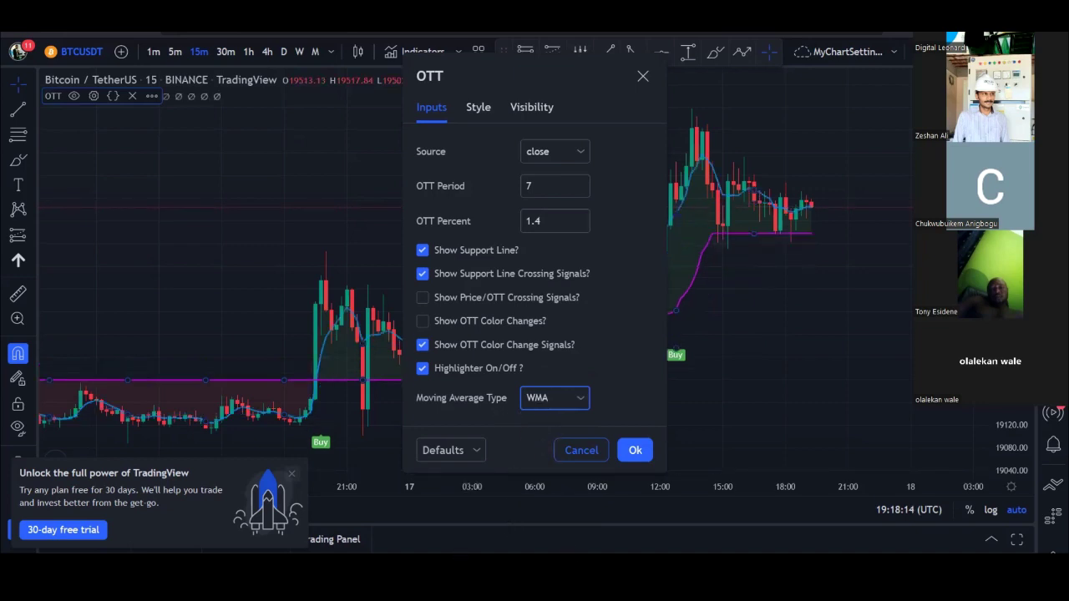
click(525, 437)
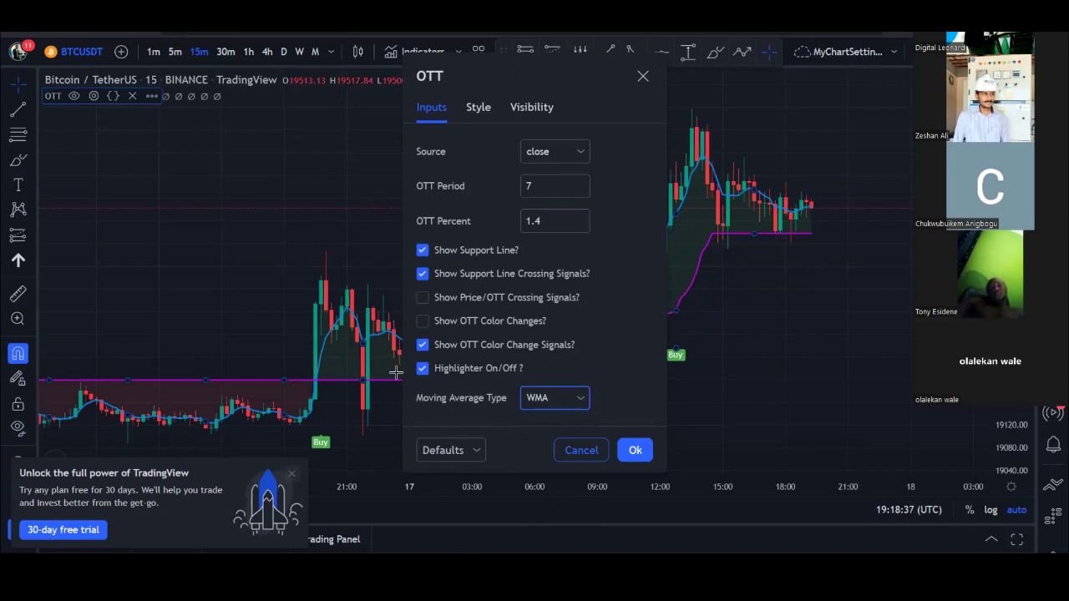
double_click(534, 186)
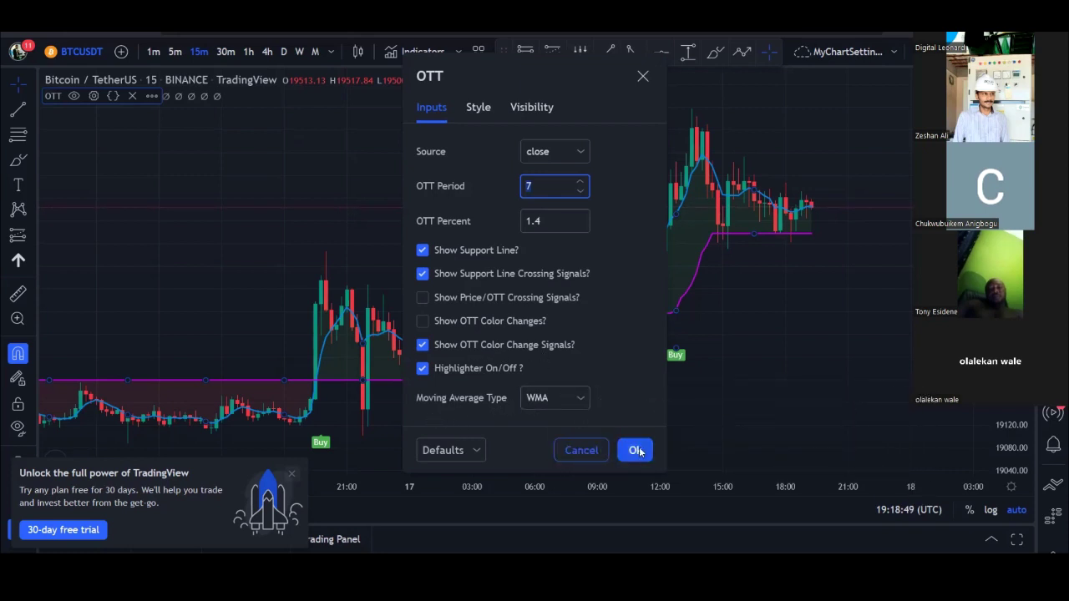
Apply the WMA-based OTT settings and scroll the chart to review the recalculated Buy/Sell signals.
click(639, 450)
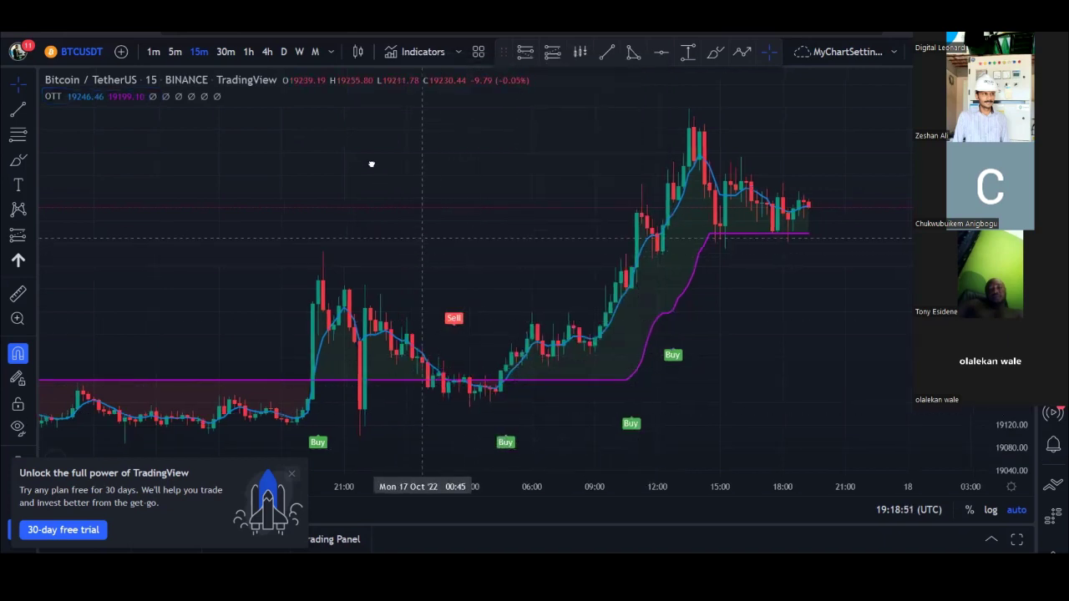
scroll(372, 164, right, 2)
scroll(728, 351, right, 2)
scroll(565, 325, left, 4)
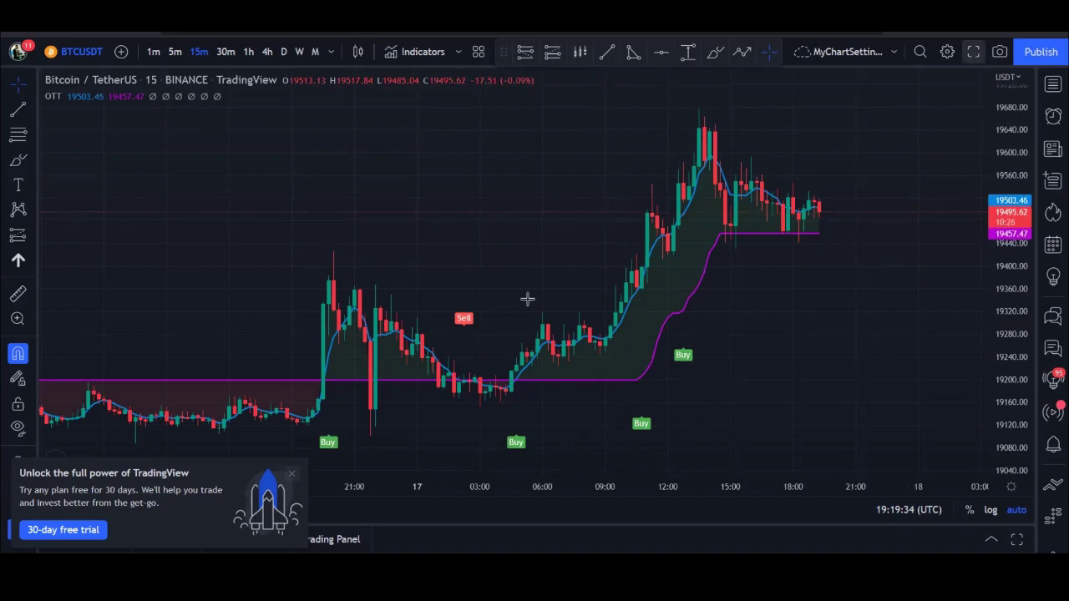
Show the BTCUSDT chart full screen, framing the Buy and Sell signals around 16–17 Oct.
key(shift+f)
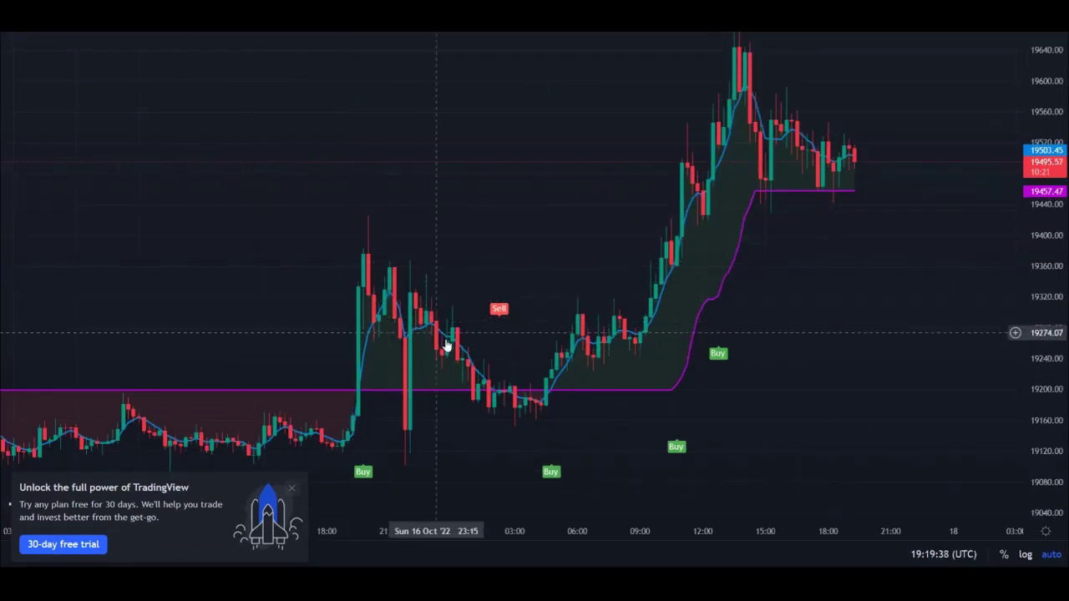
drag(394, 317, 537, 201)
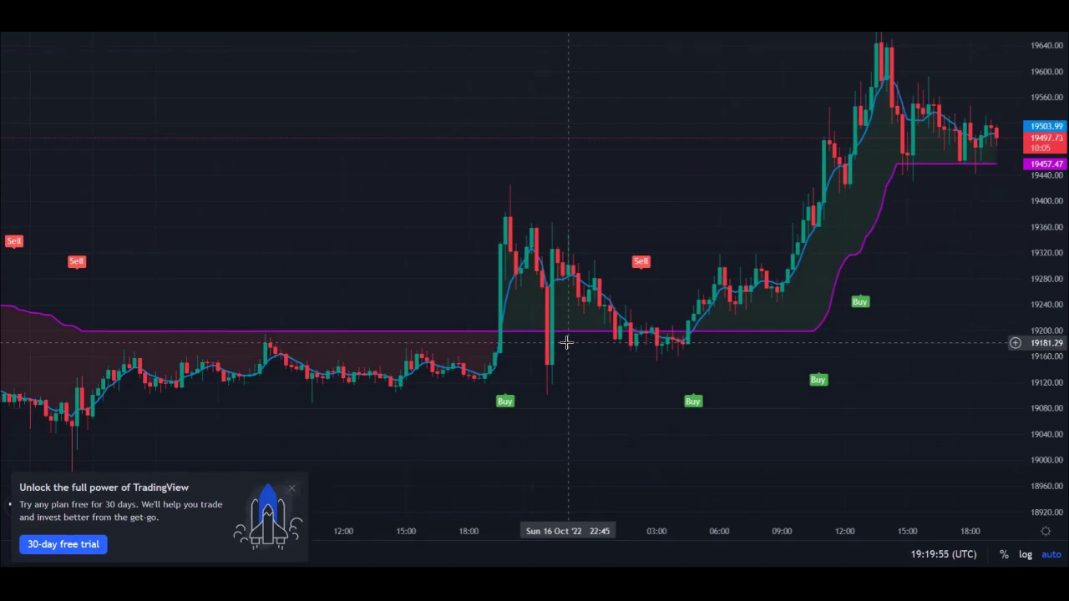
scroll(341, 268, right, 5)
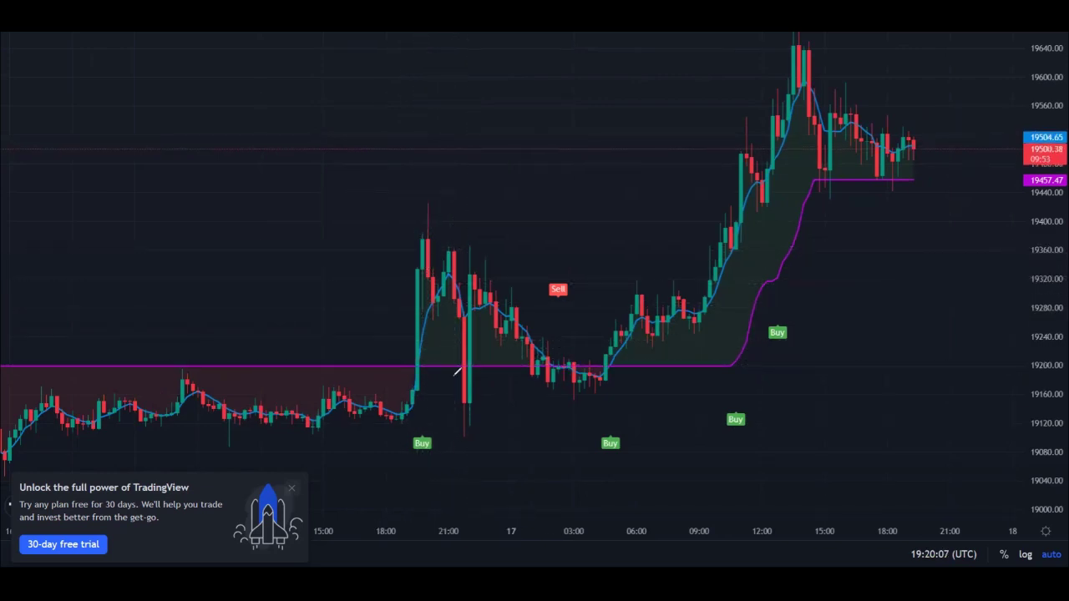
Circle three Buy signals and two crossover candles in red, and trace the rising lows.
mouse_move(418, 422)
mouse_down()
mouse_move(409, 434)
mouse_move(424, 421)
mouse_up()
drag(412, 380, 408, 359)
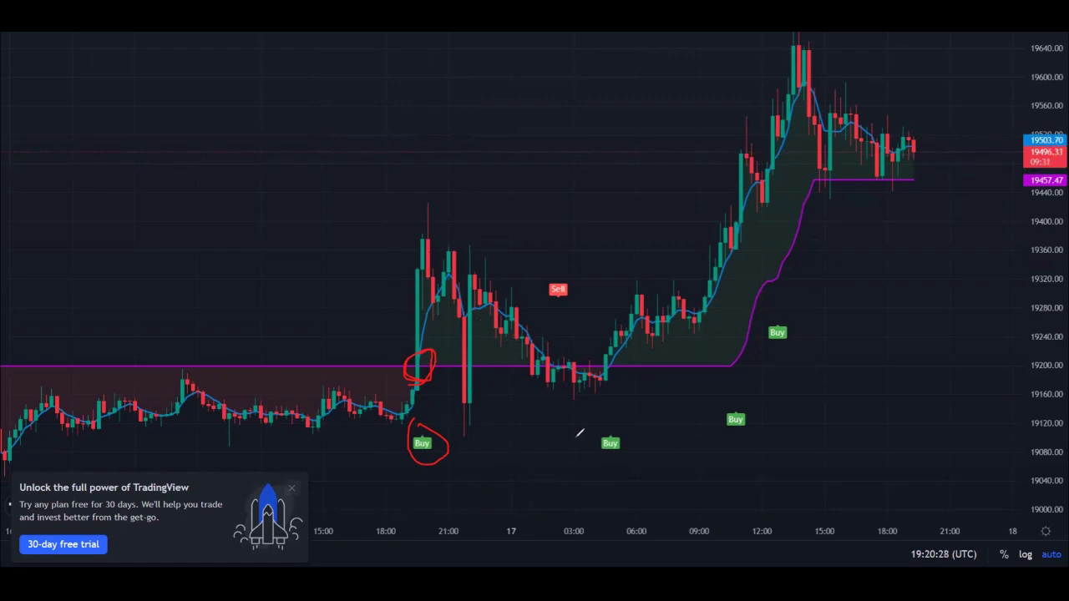
drag(597, 441, 600, 425)
mouse_move(595, 350)
mouse_down()
mouse_move(622, 383)
mouse_move(608, 342)
mouse_up()
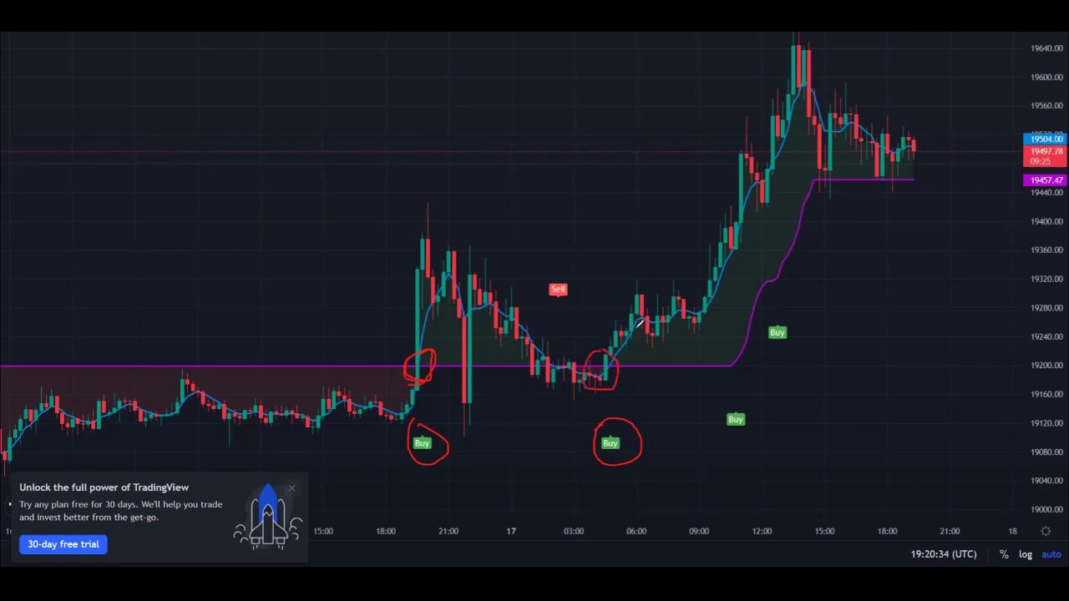
mouse_move(630, 349)
mouse_down()
mouse_move(726, 254)
mouse_move(779, 111)
mouse_up()
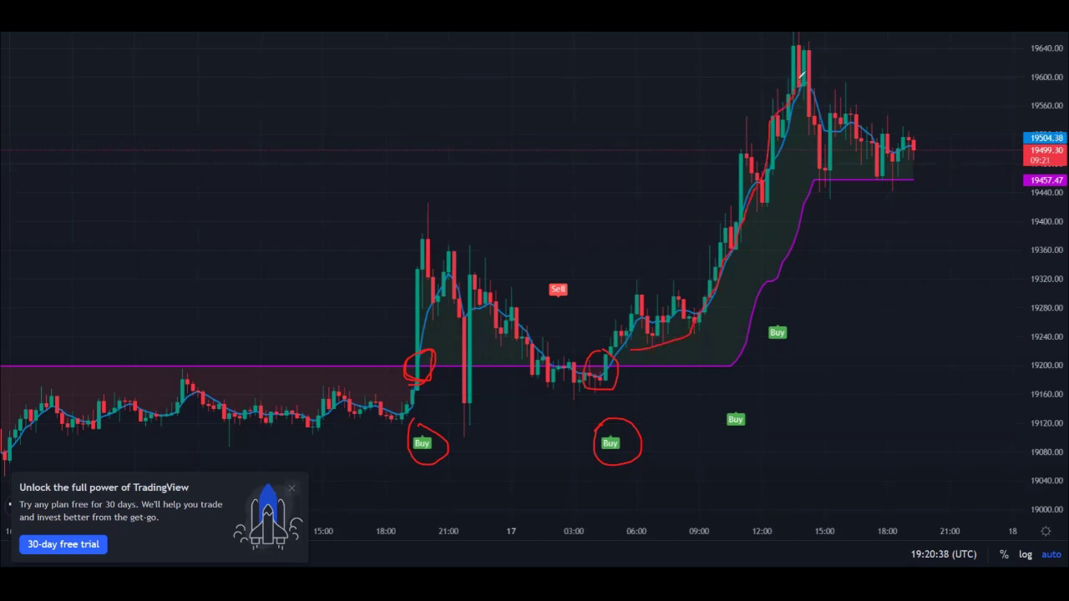
mouse_move(775, 316)
mouse_down()
mouse_move(780, 358)
mouse_move(782, 317)
mouse_up()
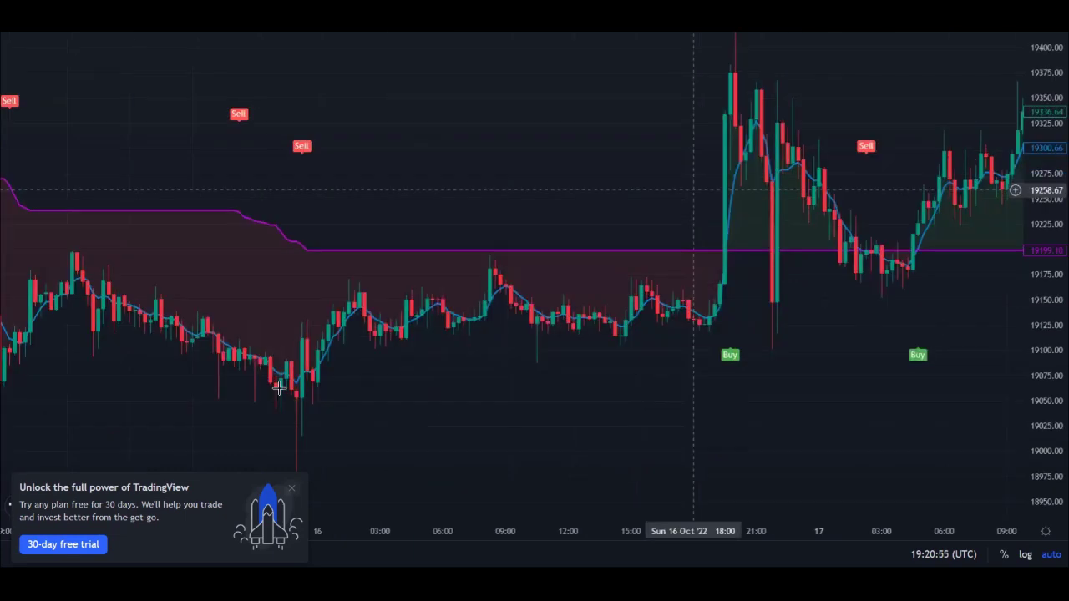
Pan back to the 13–14 Oct candles and circle the top Sell signal in red.
drag(422, 349, 763, 299)
drag(301, 360, 492, 326)
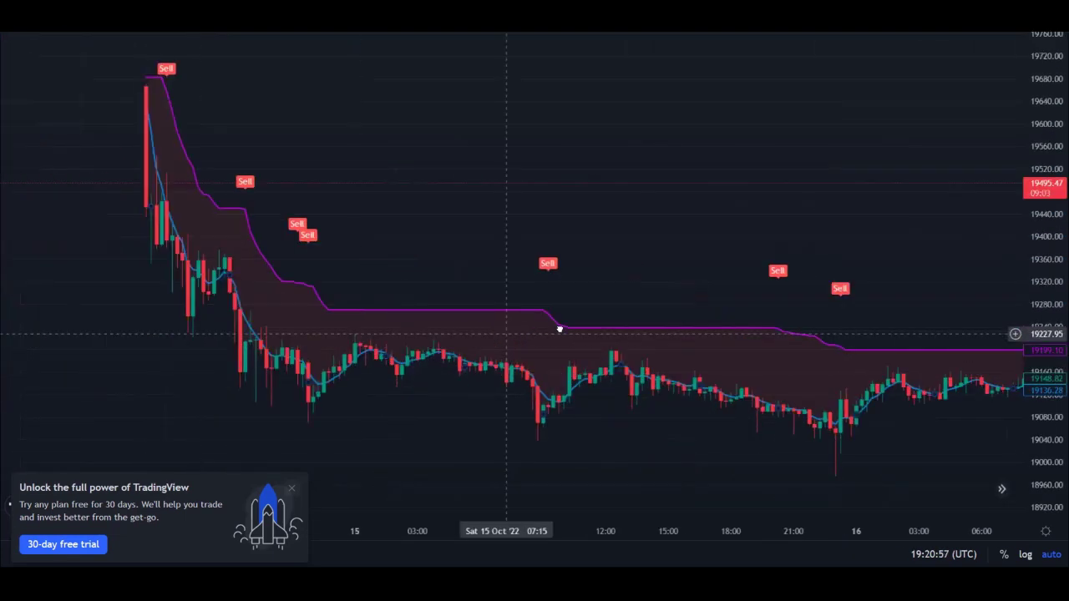
drag(51, 294, 342, 242)
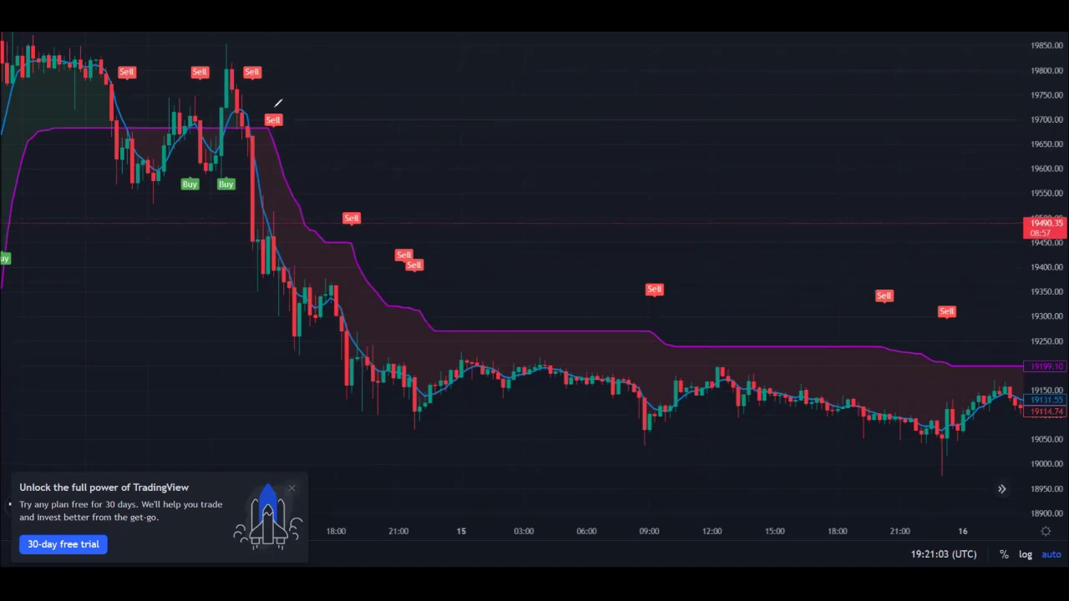
mouse_move(260, 64)
mouse_down()
mouse_move(209, 95)
mouse_move(276, 80)
mouse_move(249, 102)
mouse_up()
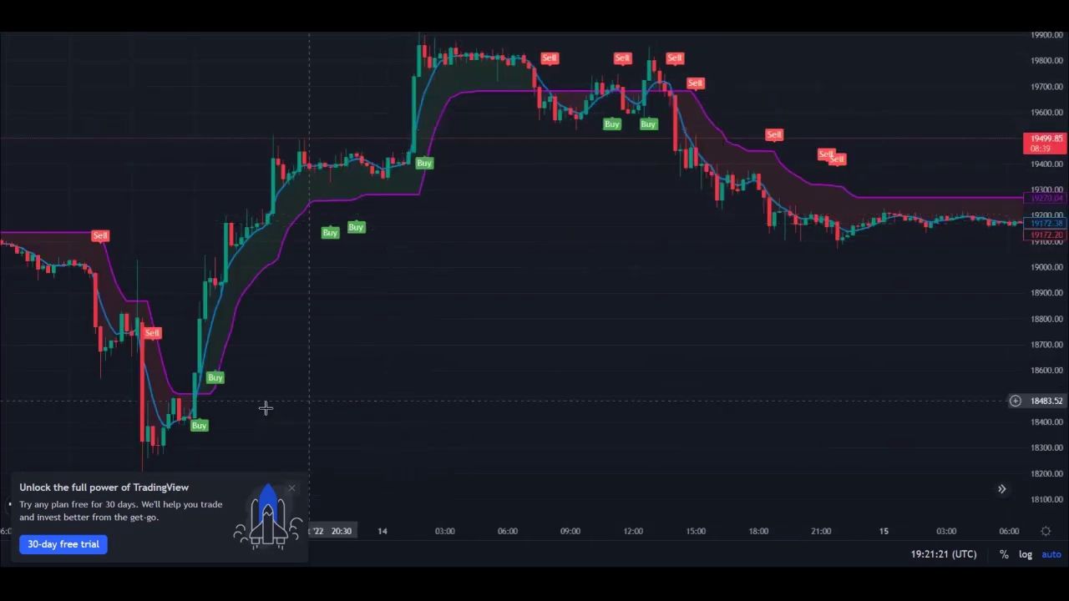
Circle two earlier Buy signals and the early Sell signal in red, then clear all markings.
drag(573, 251, 801, 251)
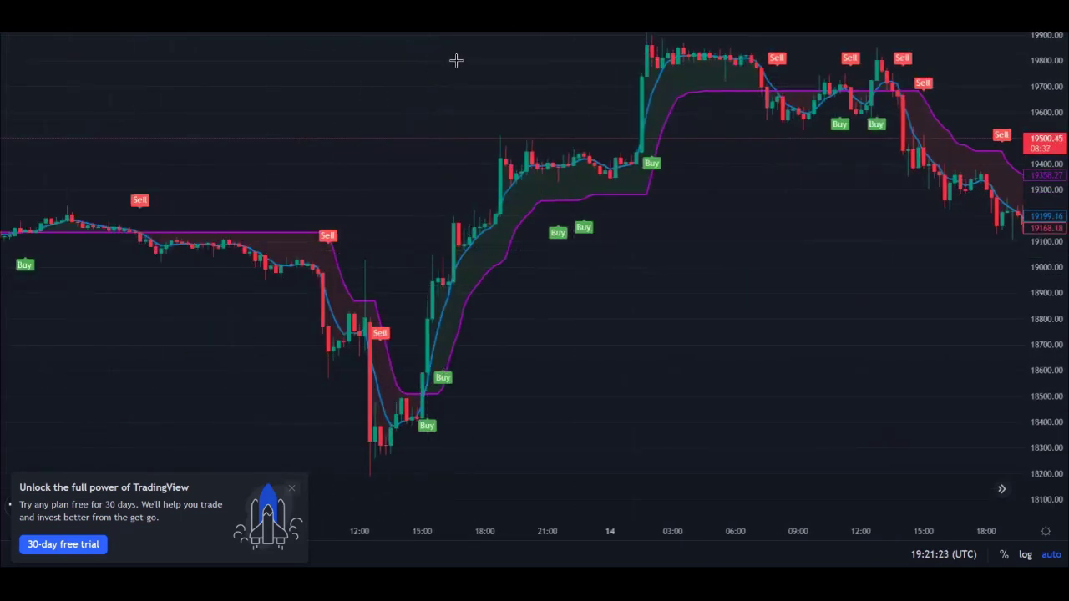
mouse_move(416, 341)
mouse_down()
mouse_move(440, 402)
mouse_move(416, 349)
mouse_up()
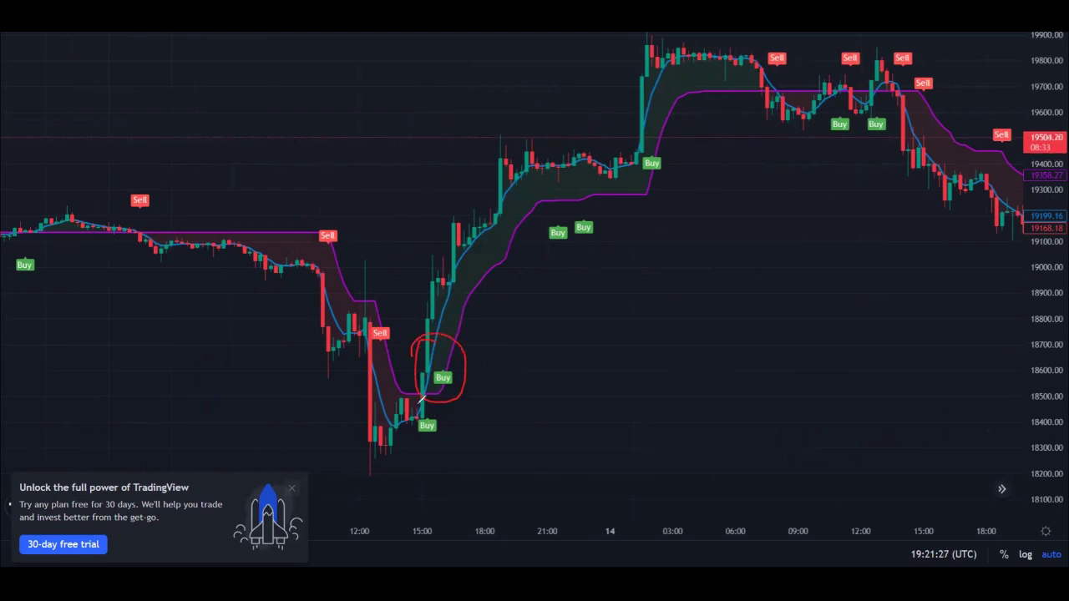
mouse_move(421, 443)
mouse_down()
mouse_move(434, 391)
mouse_move(419, 401)
mouse_up()
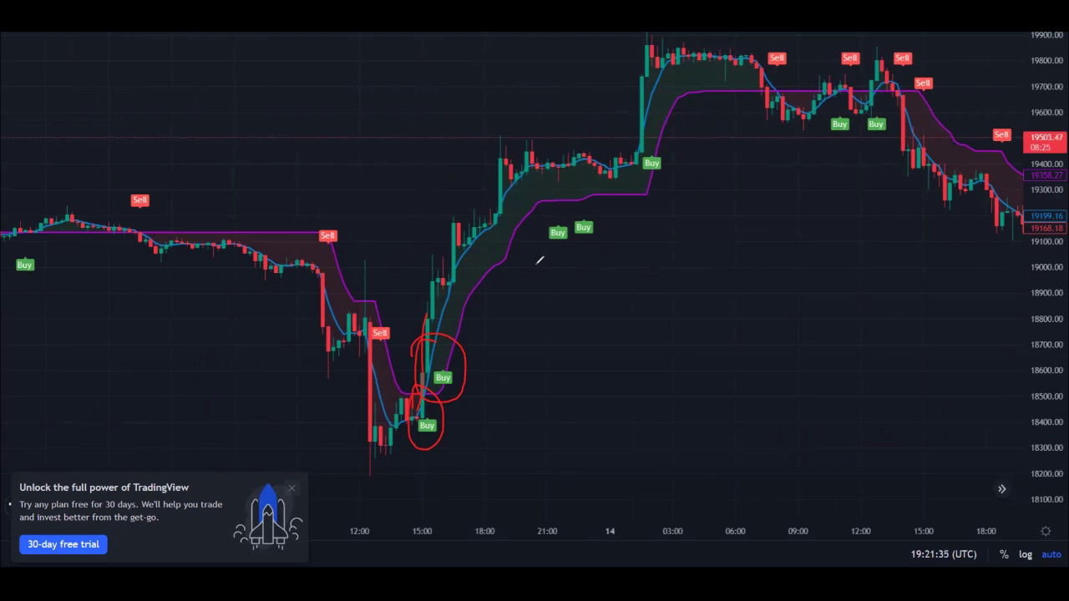
mouse_move(150, 185)
mouse_down()
mouse_move(104, 223)
mouse_move(142, 238)
mouse_move(130, 242)
mouse_move(147, 211)
mouse_move(141, 238)
mouse_move(182, 296)
mouse_up()
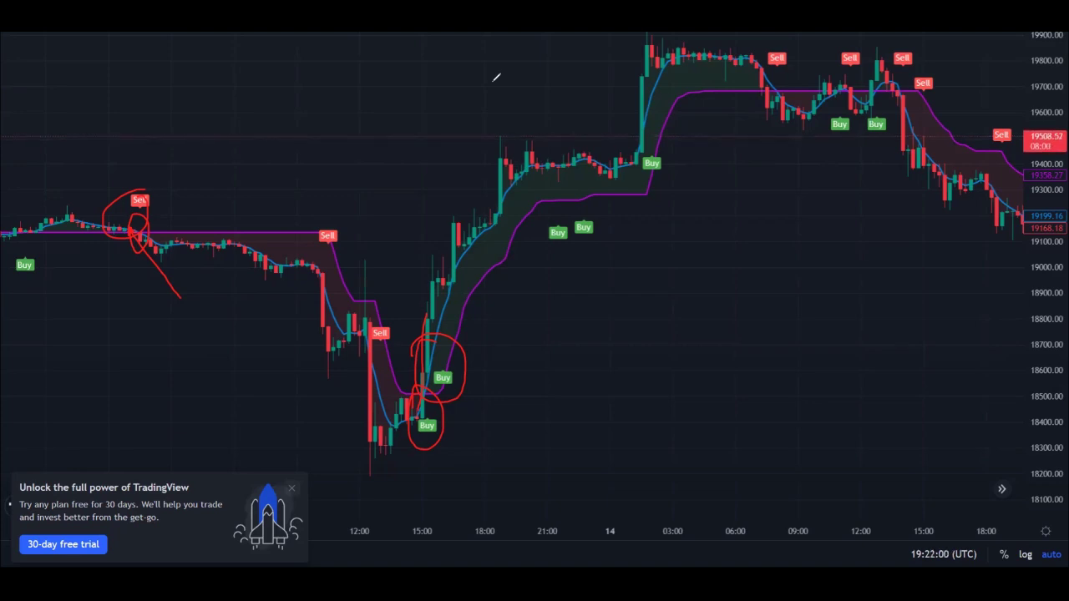
key(e)
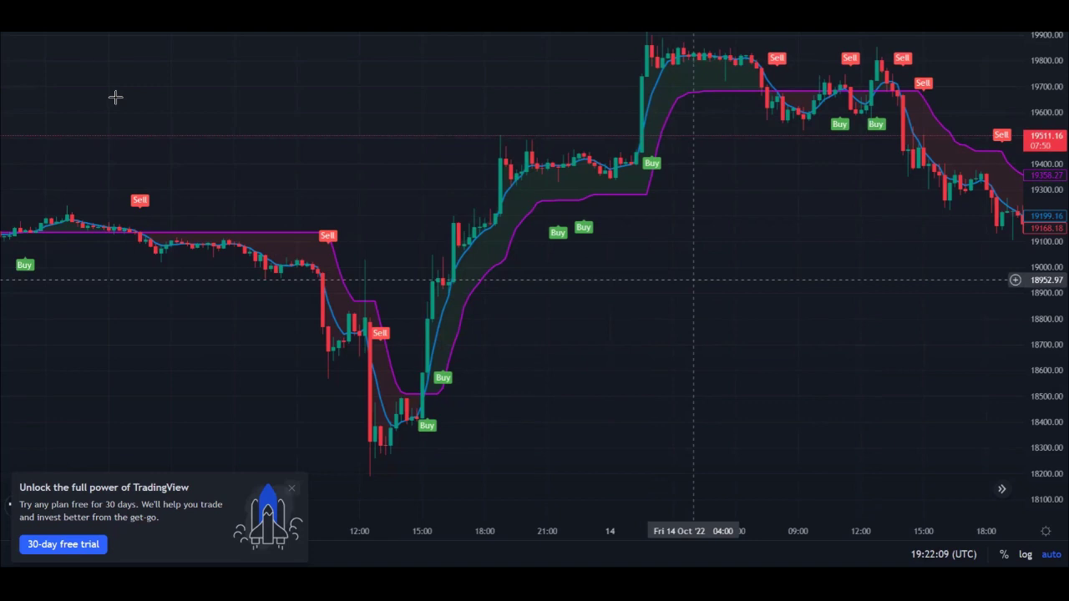
Search 'qqe' in Indicators and add QQE MOD as a pane below the price chart.
click(402, 54)
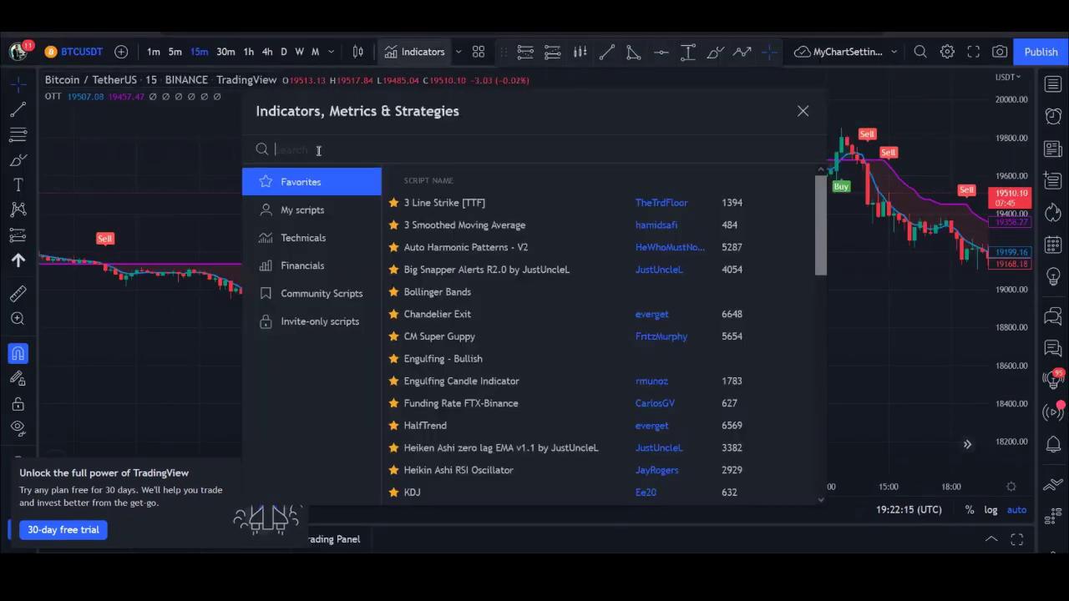
text(qqe)
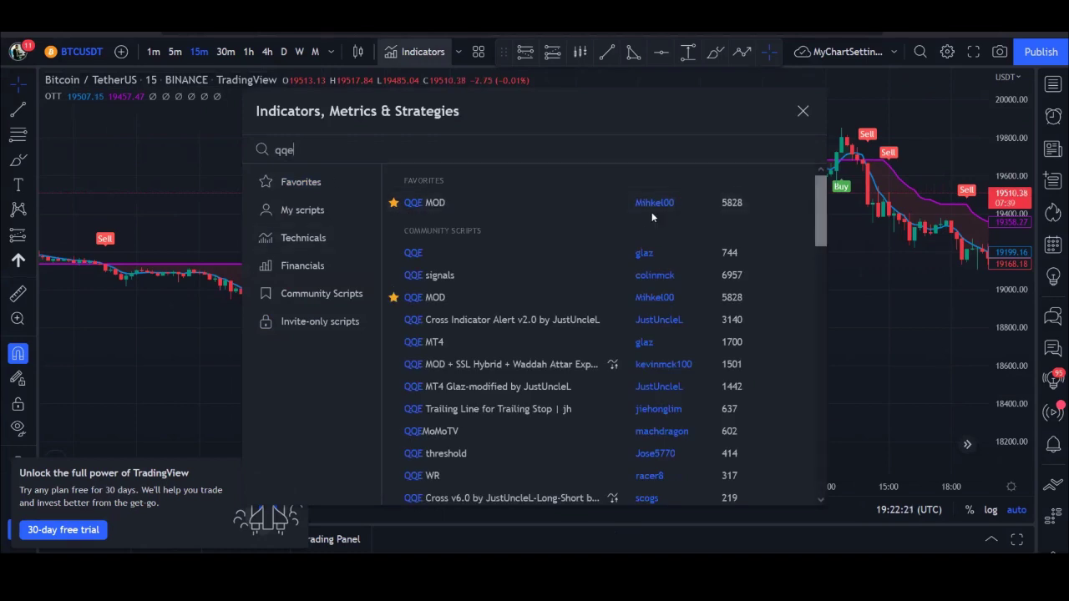
click(429, 206)
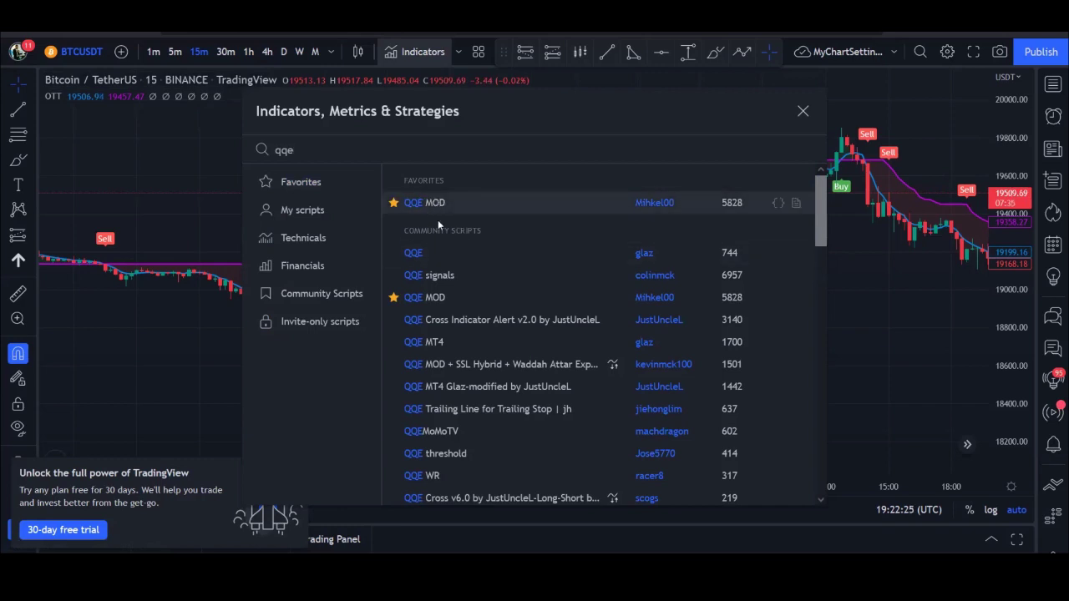
click(802, 110)
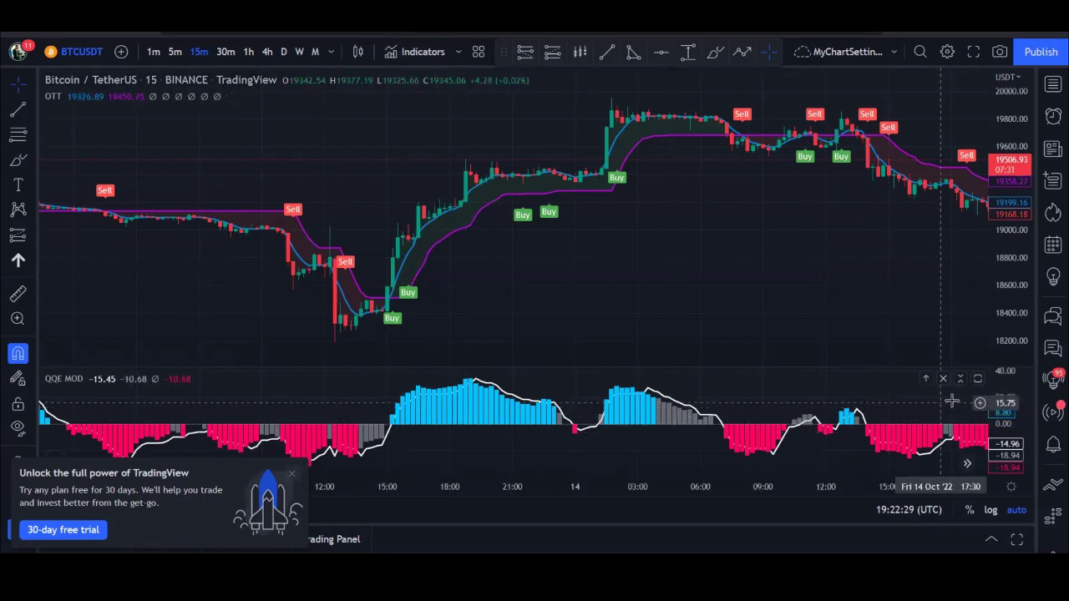
Maximize the QQE MOD pane and uncheck QQE Line in its Style settings.
double_click(763, 401)
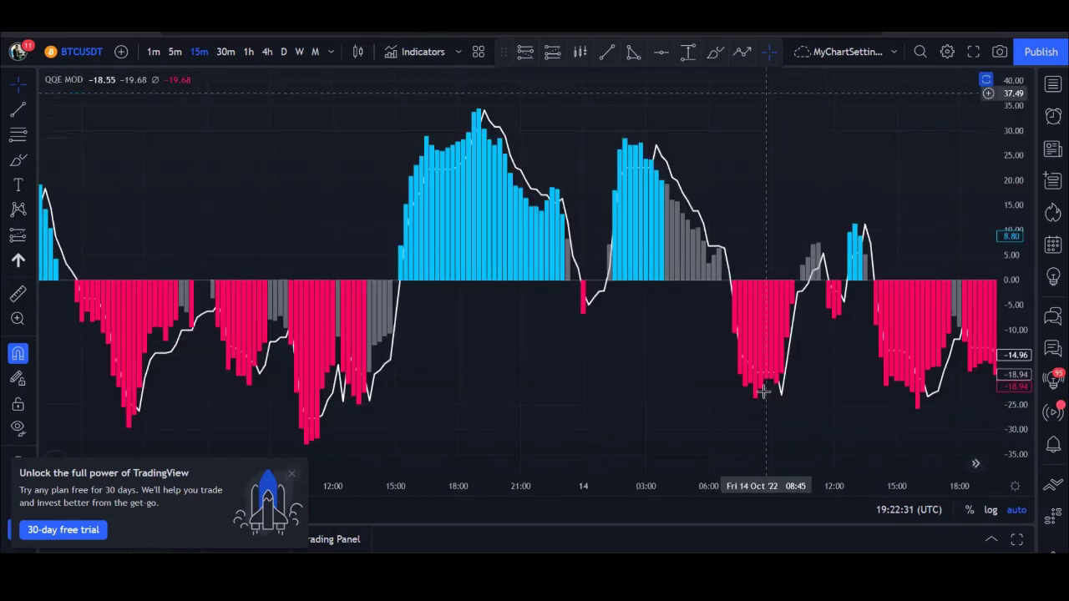
click(115, 79)
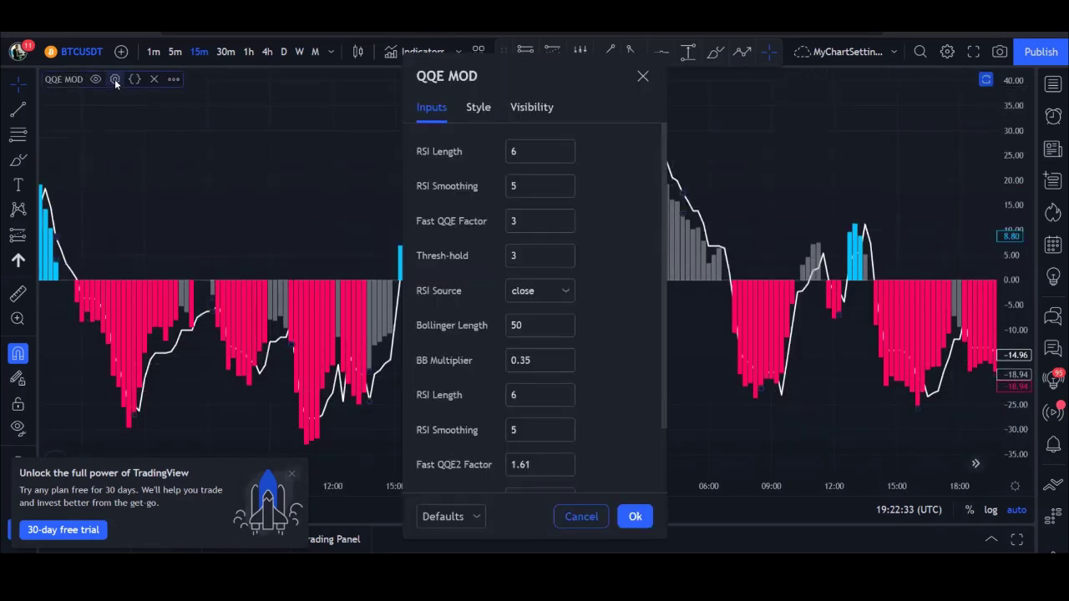
click(476, 110)
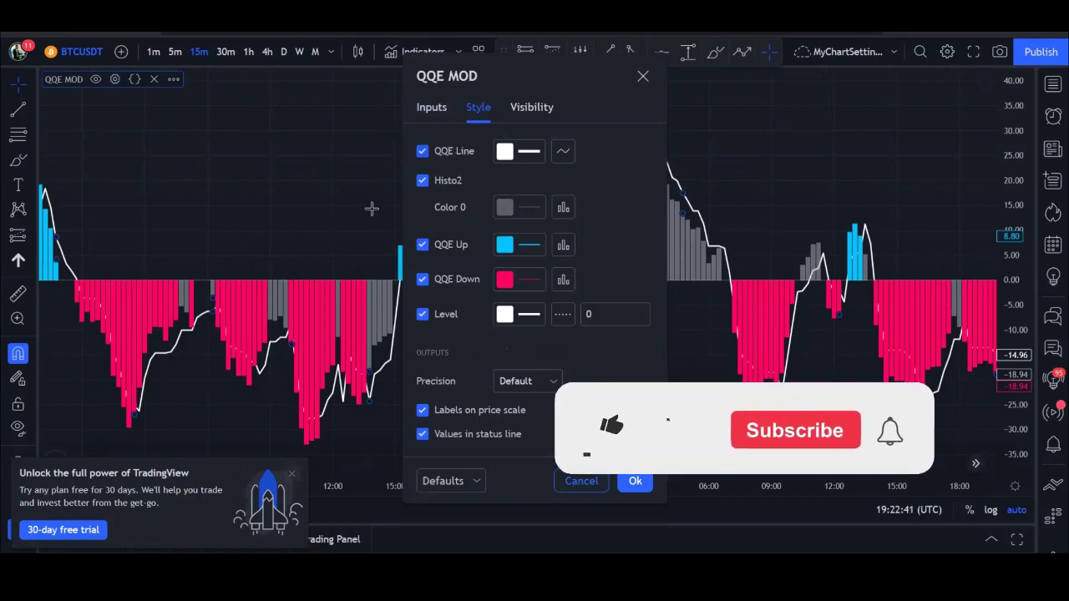
click(423, 152)
click(634, 482)
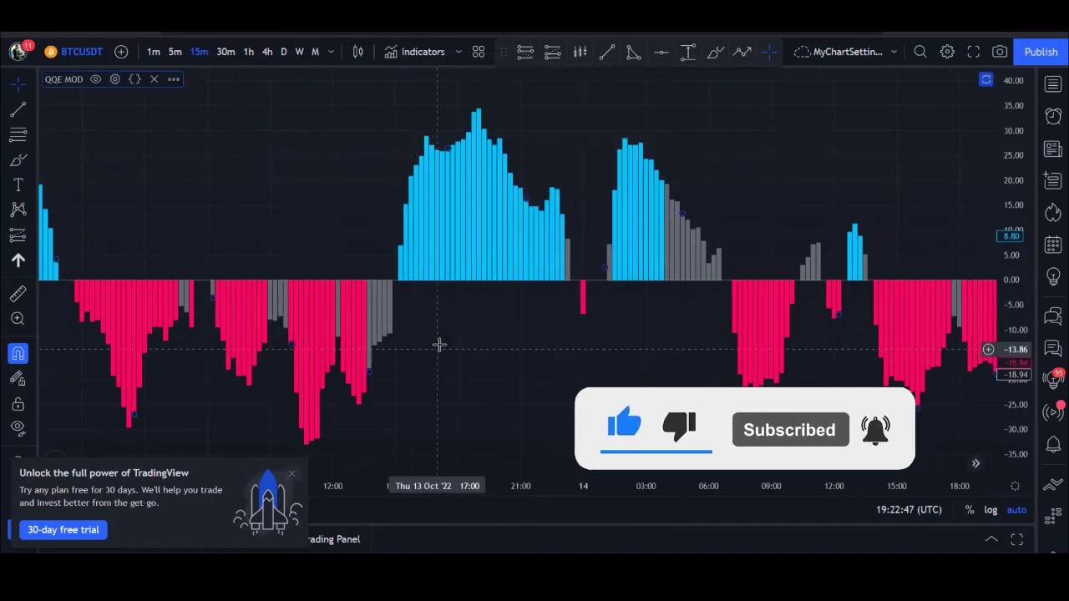
scroll(375, 358, right, 3)
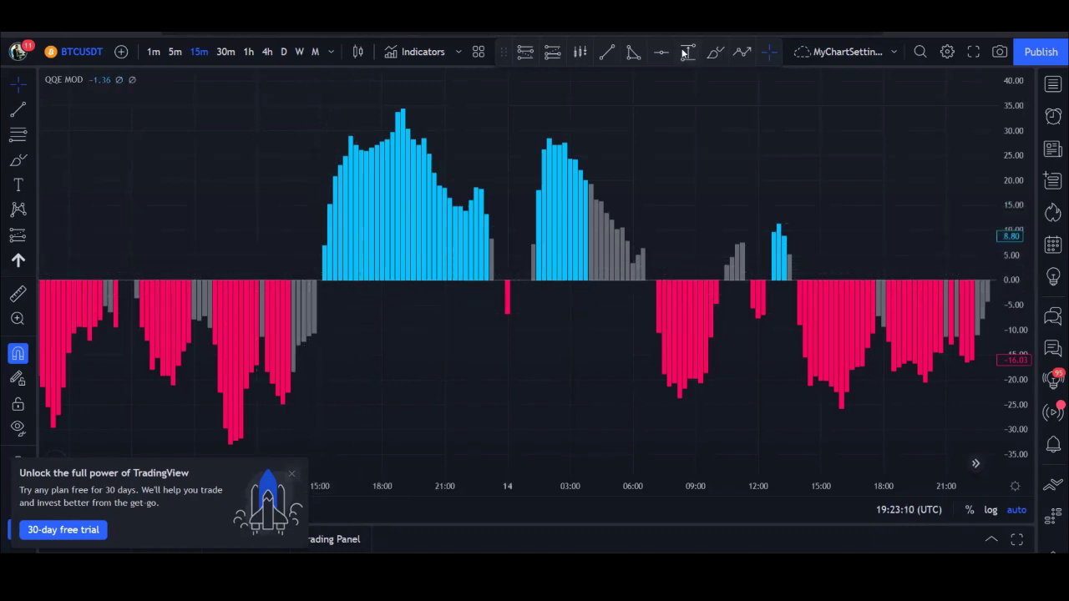
mouse_move(405, 106)
mouse_down()
mouse_move(357, 108)
mouse_move(307, 248)
mouse_move(455, 276)
mouse_move(408, 121)
mouse_up()
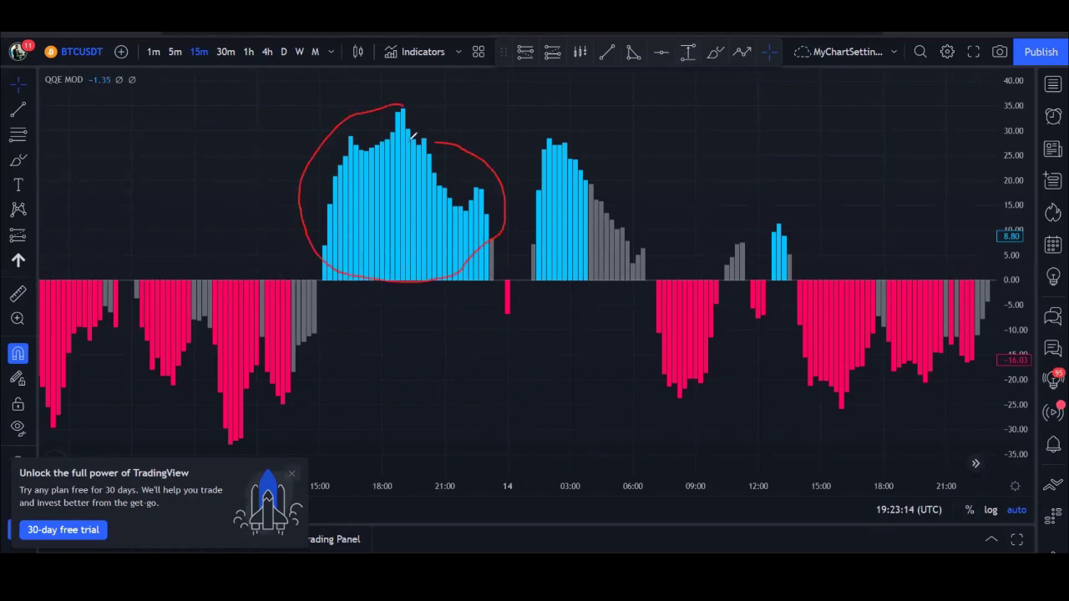
mouse_move(297, 279)
mouse_down()
mouse_move(755, 282)
mouse_move(750, 276)
mouse_up()
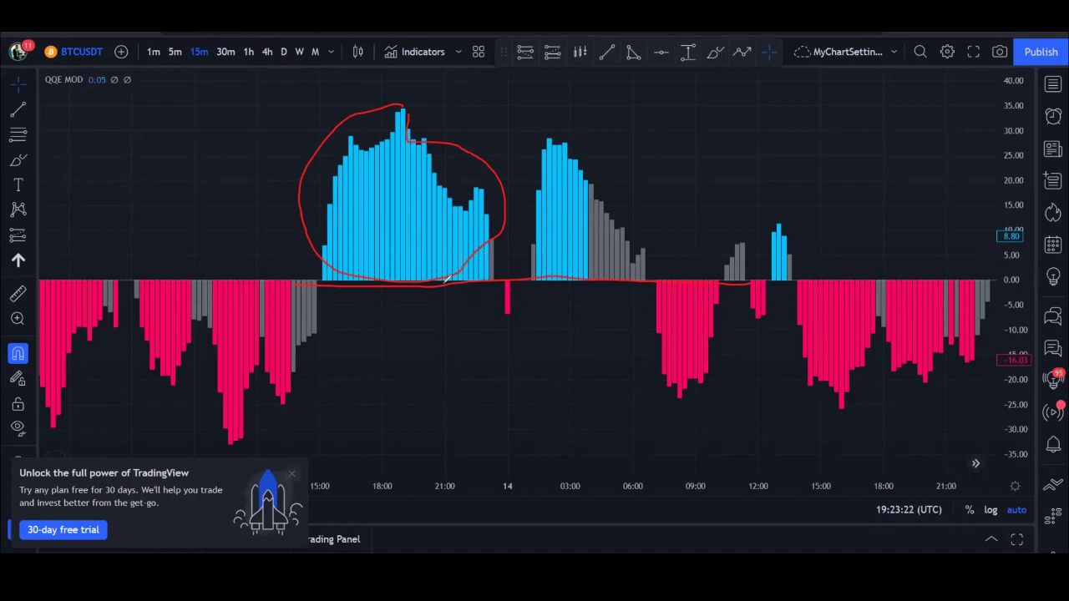
mouse_move(445, 280)
mouse_down()
mouse_move(500, 237)
mouse_move(433, 115)
mouse_move(311, 172)
mouse_move(326, 244)
mouse_up()
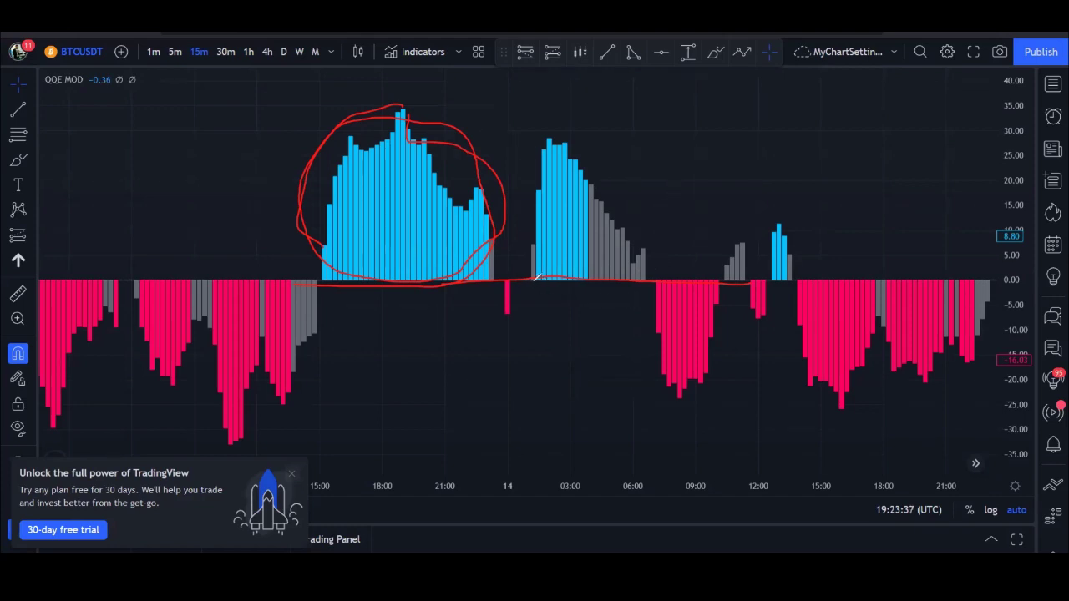
mouse_move(664, 264)
mouse_down()
mouse_move(666, 383)
mouse_move(690, 268)
mouse_move(677, 271)
mouse_up()
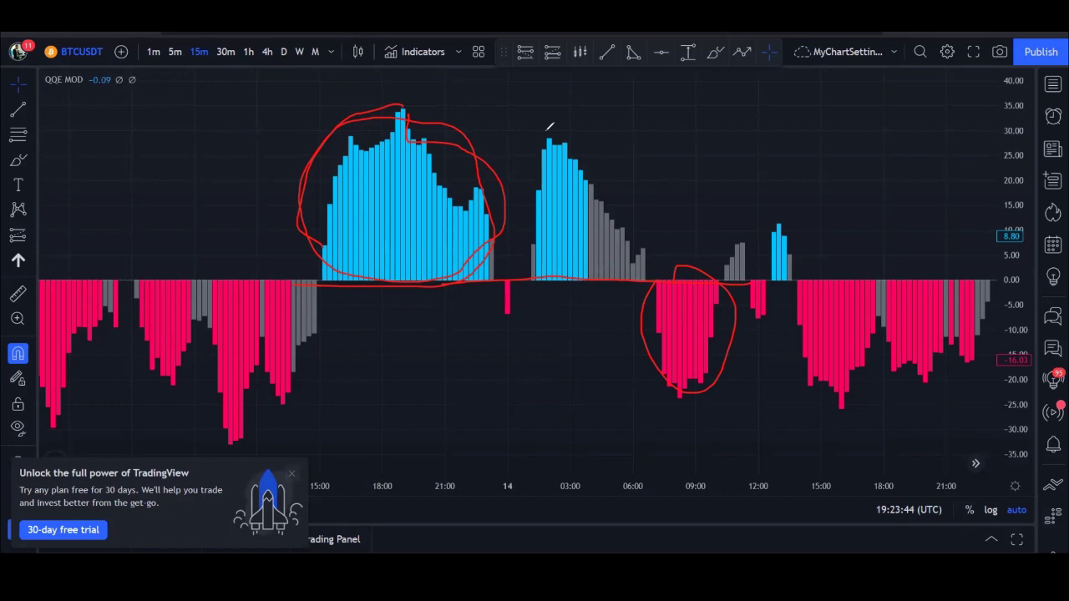
key(e)
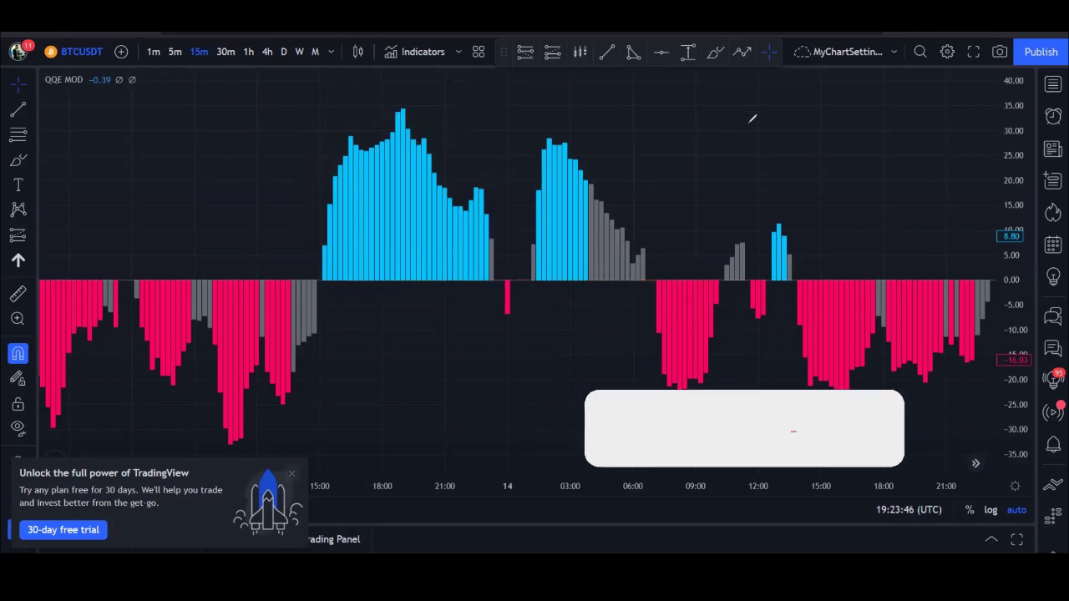
Restore the price chart above QQE MOD, circle the Buy label, blue hump and candles, then clear them.
double_click(689, 154)
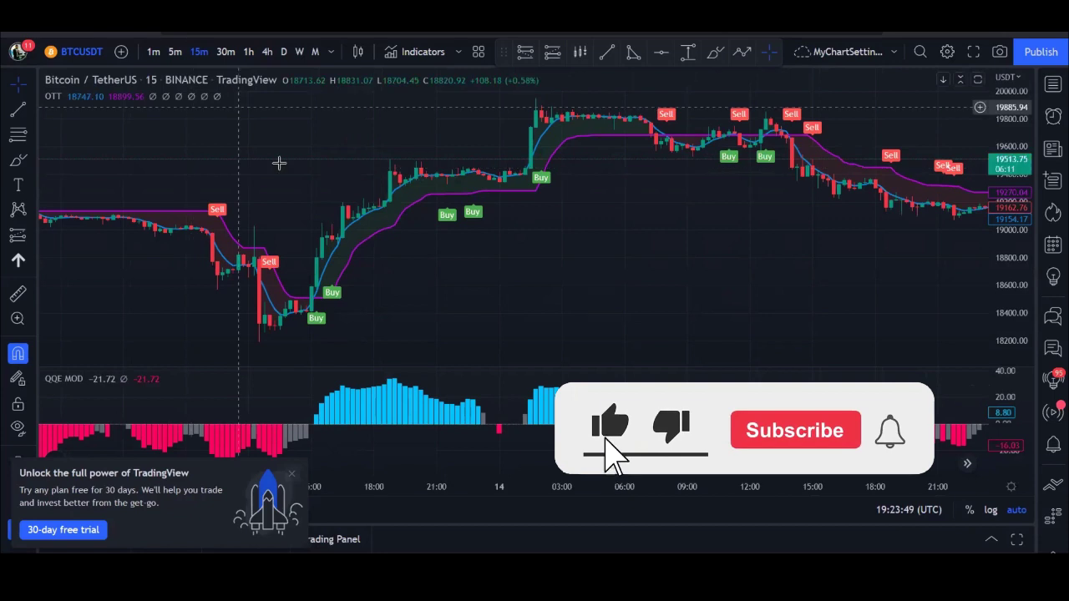
drag(442, 305, 484, 302)
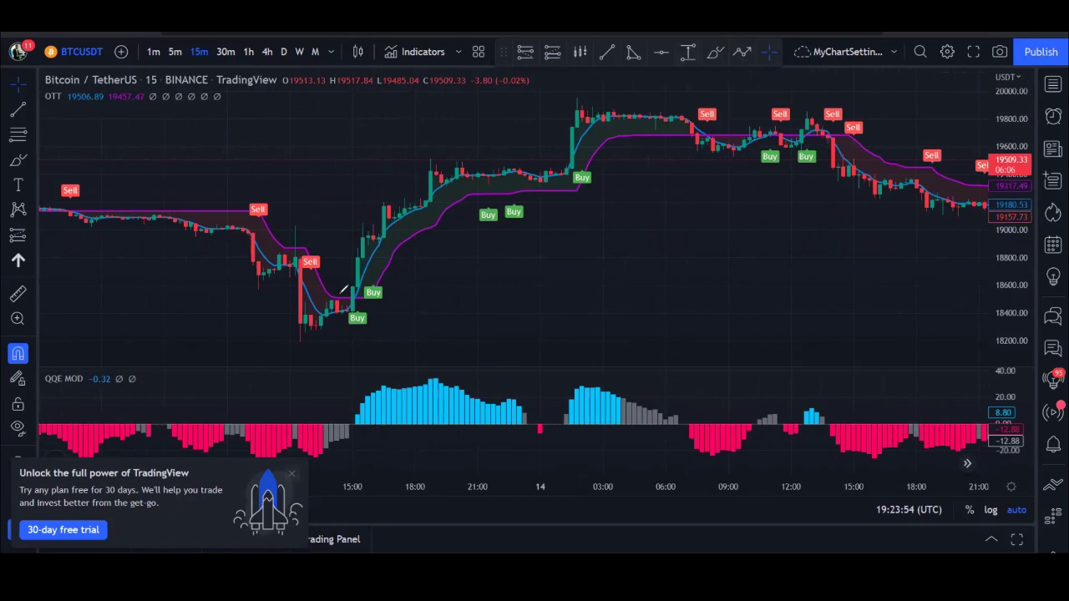
mouse_move(342, 292)
mouse_down()
mouse_move(374, 320)
mouse_move(354, 285)
mouse_up()
mouse_move(356, 408)
mouse_down()
mouse_move(351, 421)
mouse_move(367, 410)
mouse_move(354, 412)
mouse_up()
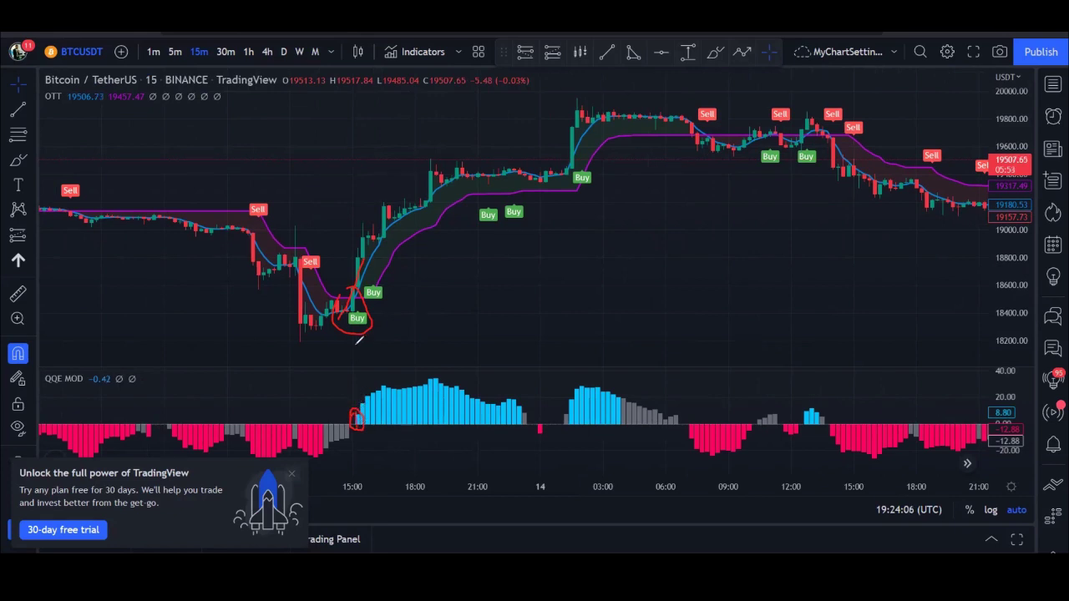
mouse_move(354, 402)
mouse_down()
mouse_move(441, 376)
mouse_move(514, 397)
mouse_up()
mouse_move(536, 185)
mouse_down()
mouse_move(493, 157)
mouse_move(518, 186)
mouse_up()
mouse_move(571, 105)
mouse_down()
mouse_move(548, 167)
mouse_move(578, 123)
mouse_move(579, 87)
mouse_move(570, 119)
mouse_up()
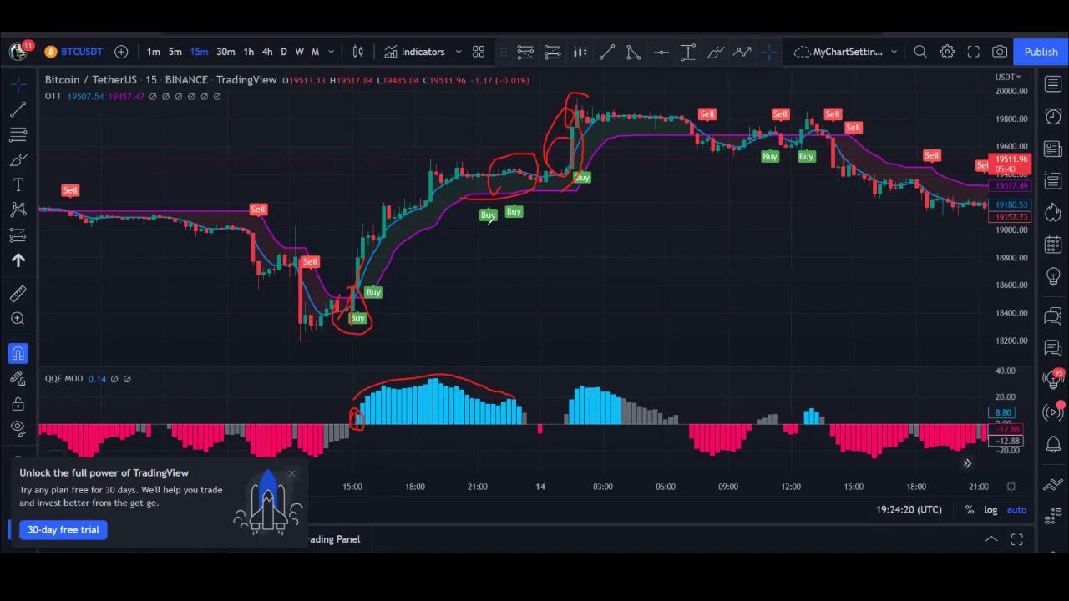
key(Escape)
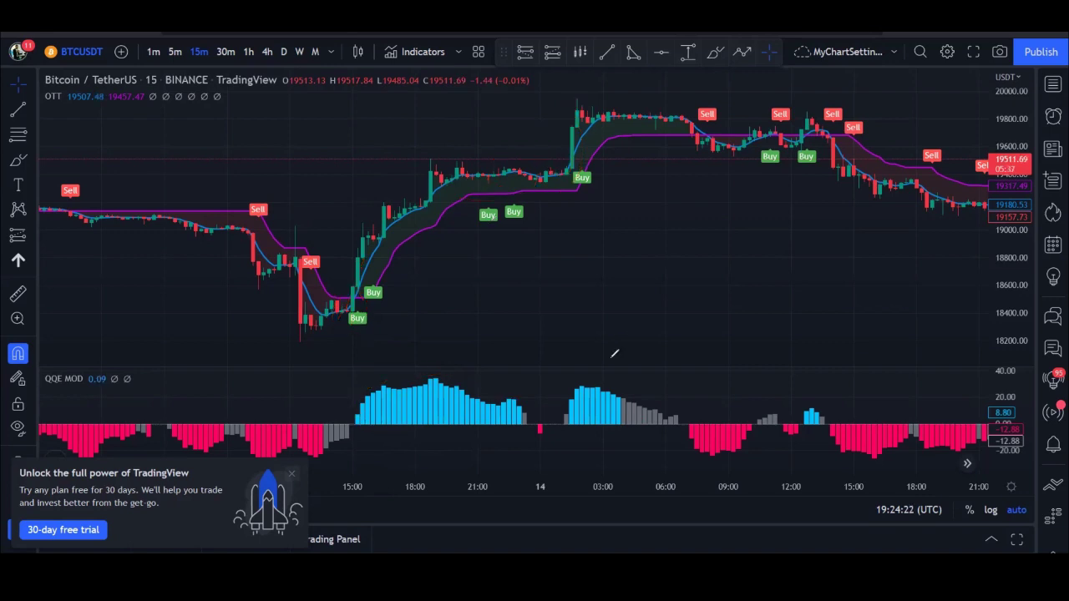
Circle the grey QQE bars and the 08:00 Sell label in red, and trace the following decline.
mouse_move(527, 408)
mouse_down()
mouse_move(526, 435)
mouse_move(530, 409)
mouse_up()
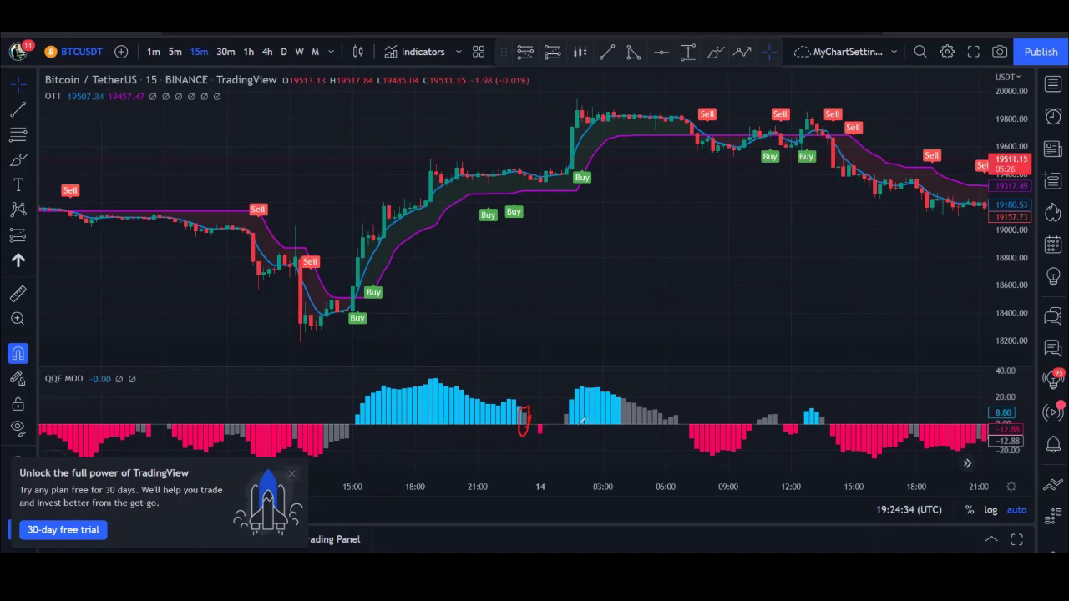
mouse_move(639, 389)
mouse_down()
mouse_move(619, 417)
mouse_move(638, 438)
mouse_move(678, 420)
mouse_up()
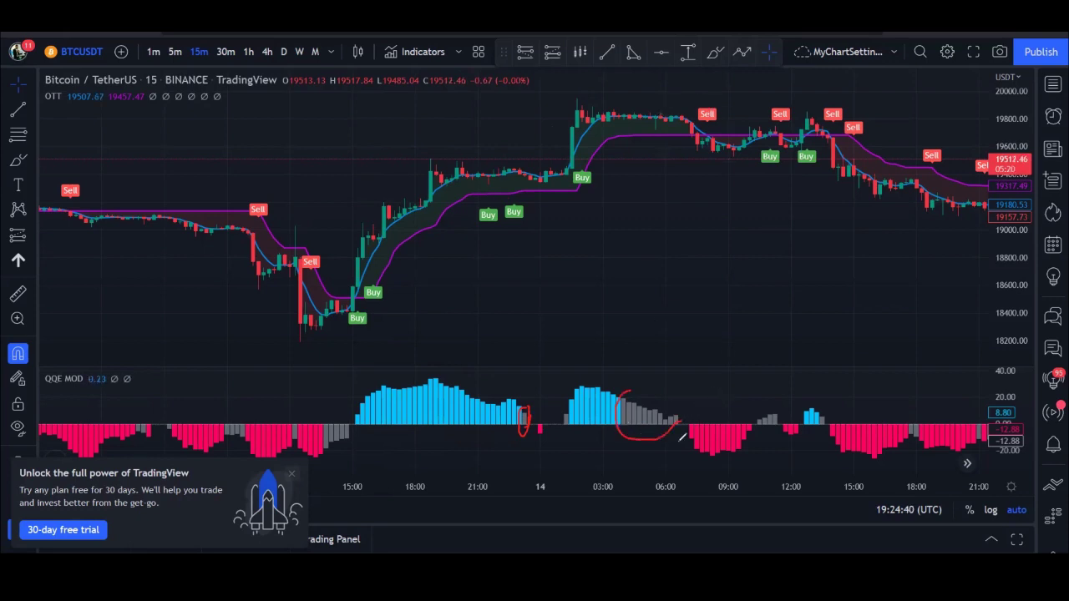
mouse_move(716, 100)
mouse_down()
mouse_move(691, 125)
mouse_move(712, 121)
mouse_up()
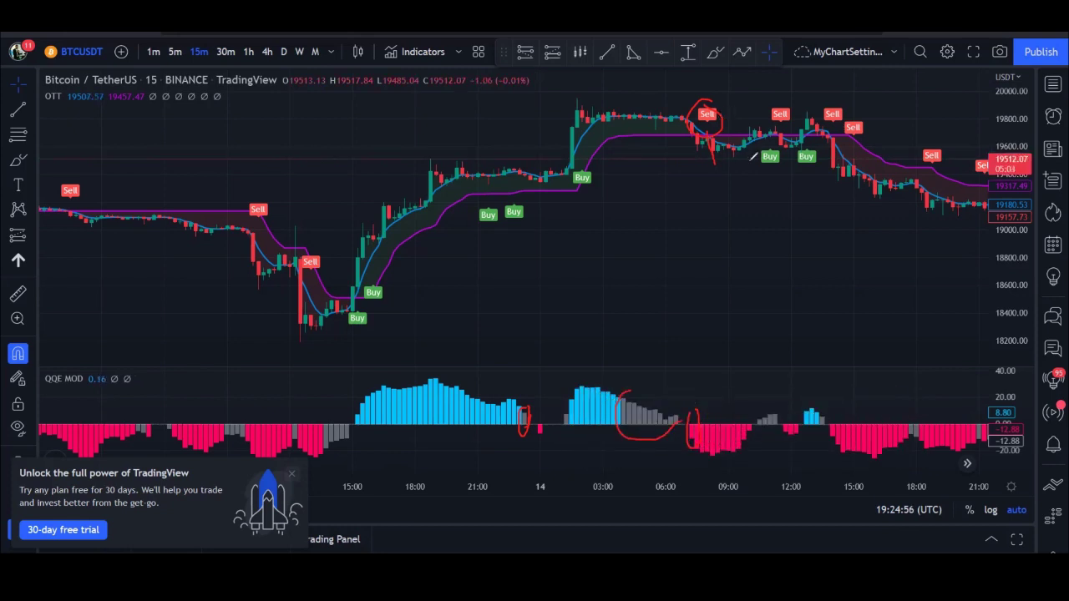
mouse_move(737, 149)
mouse_down()
mouse_move(885, 181)
mouse_move(923, 213)
mouse_up()
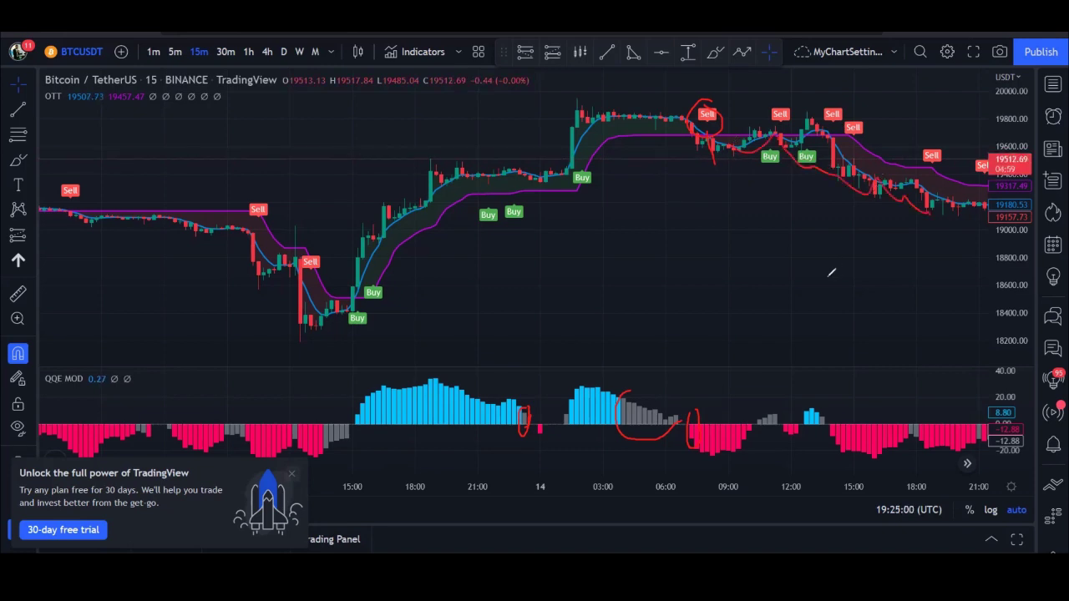